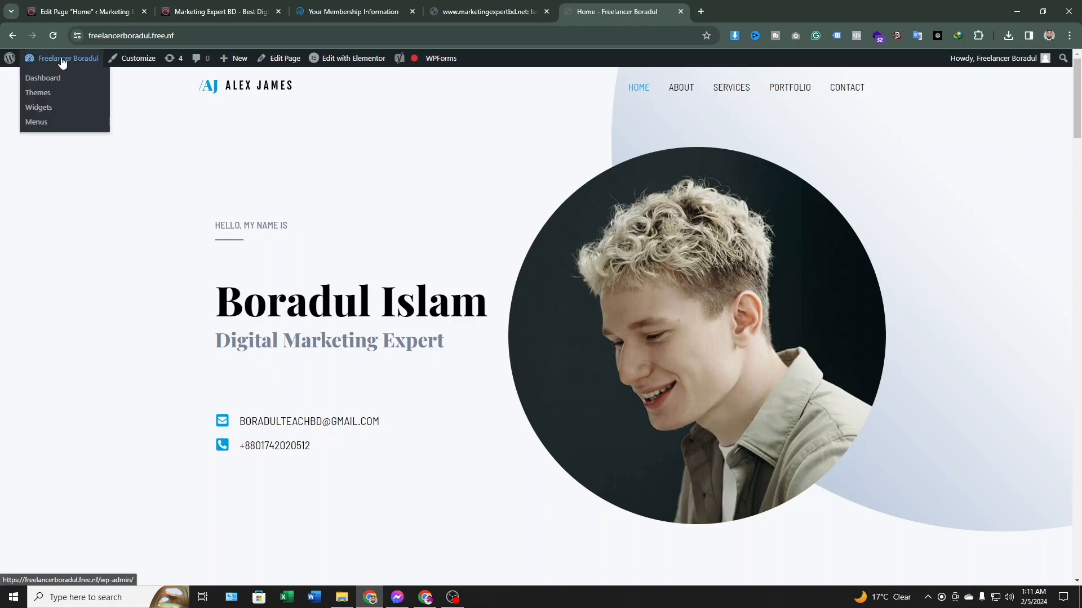
Go to the site's admin dashboard and open the form for uploading a new plugin as a .zip file
left_click(53, 77)
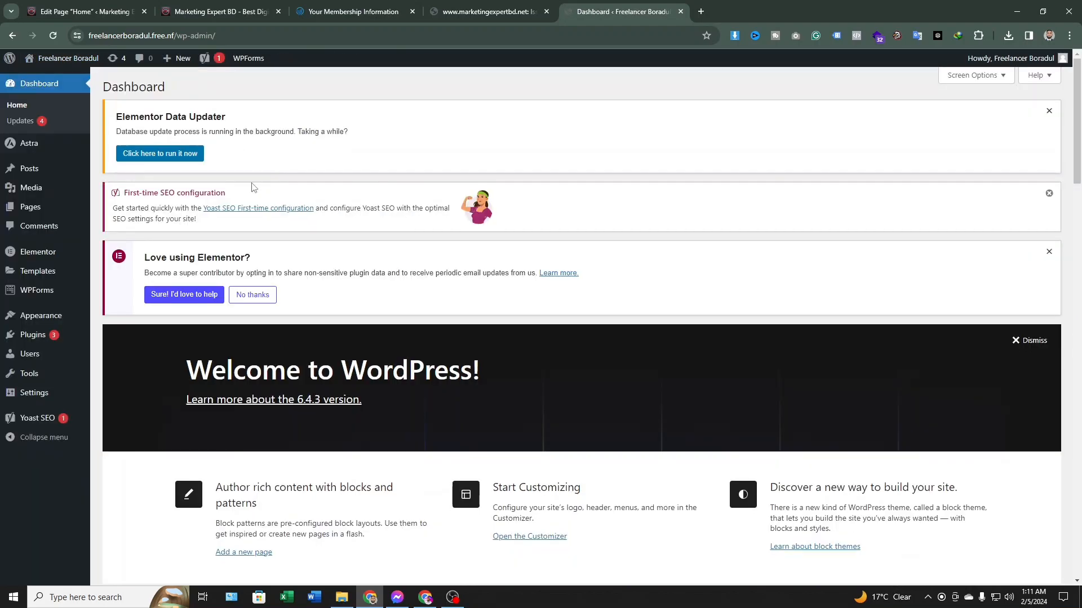
mouse_move(61, 249)
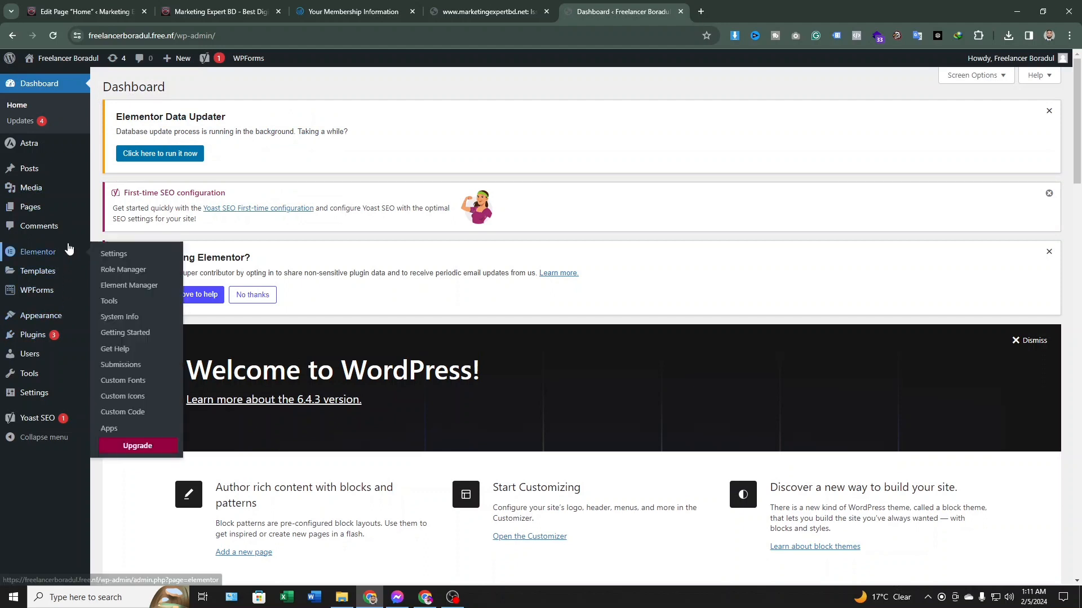
scroll(61, 248, "down", 1)
mouse_move(42, 338)
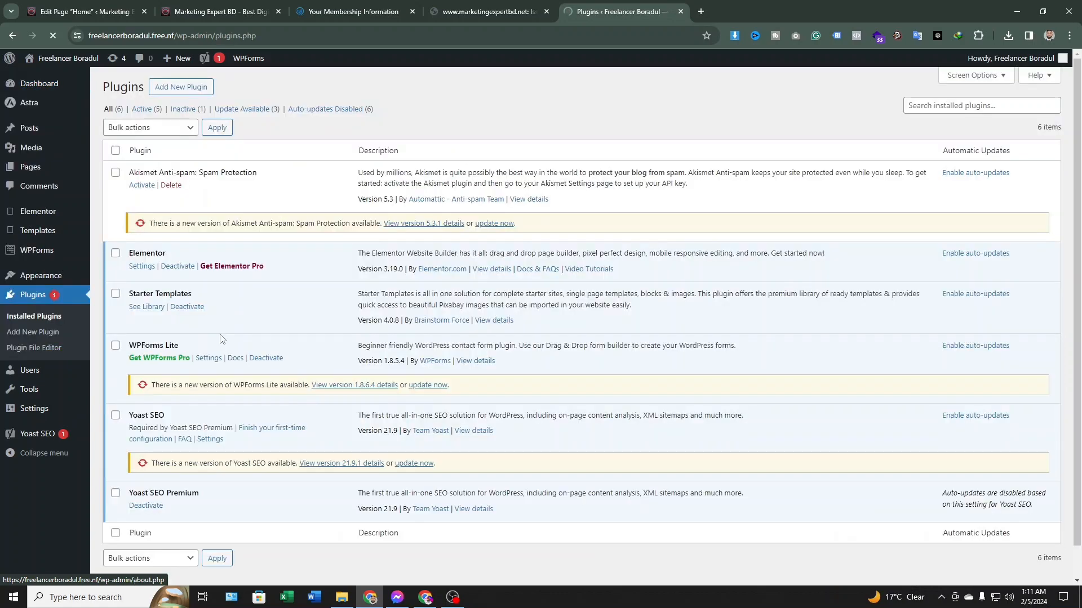
left_click(168, 90)
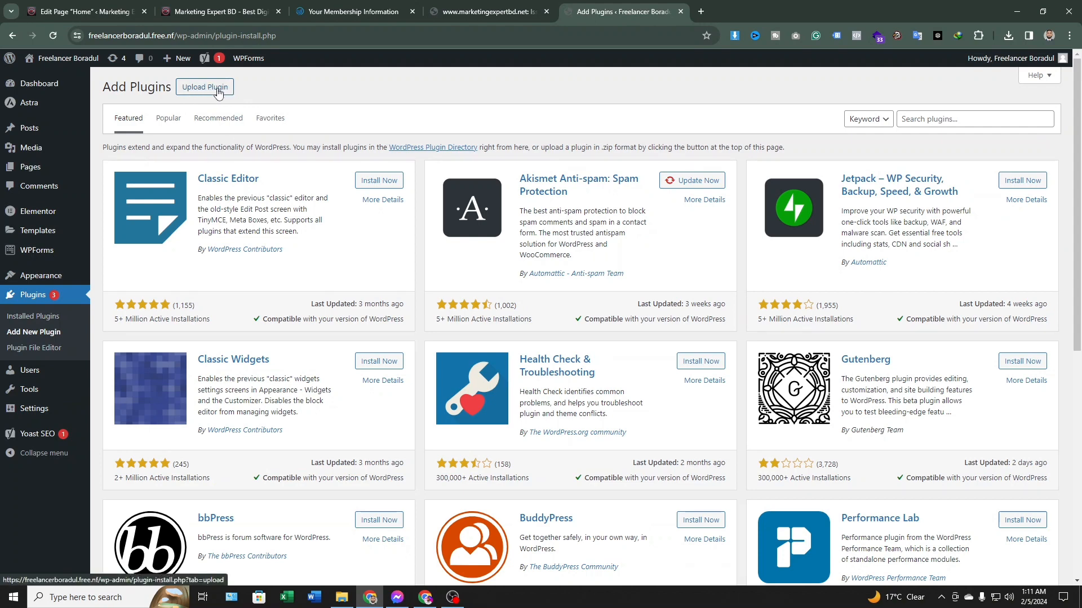
left_click(219, 92)
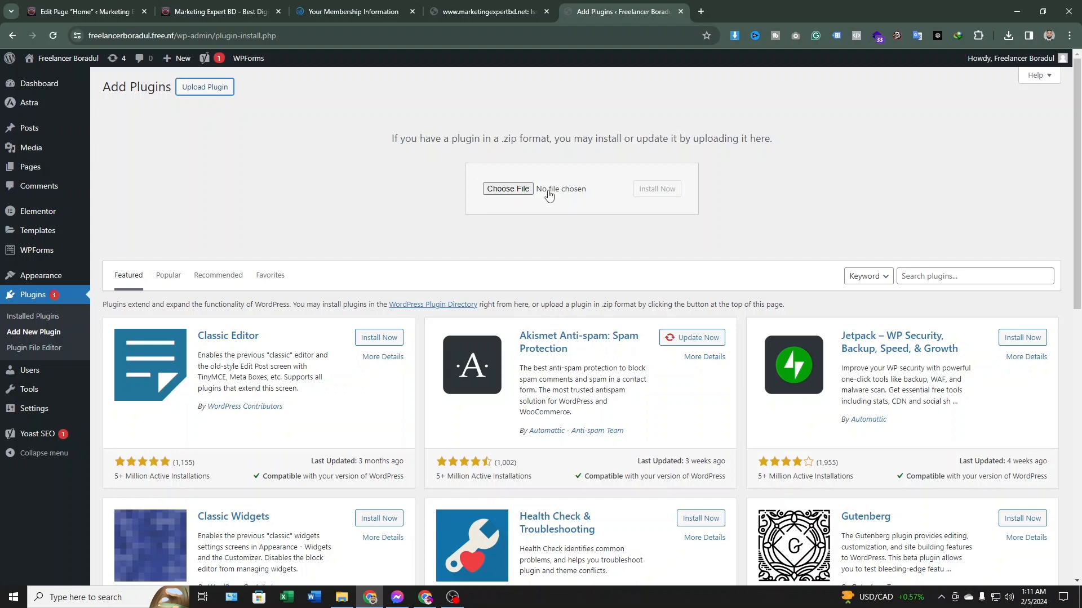
Choose the archive elementor-pro-yjny1g from the "elementor pro 2 test" folder on New Volume (H:) as the plugin file
left_click(513, 192)
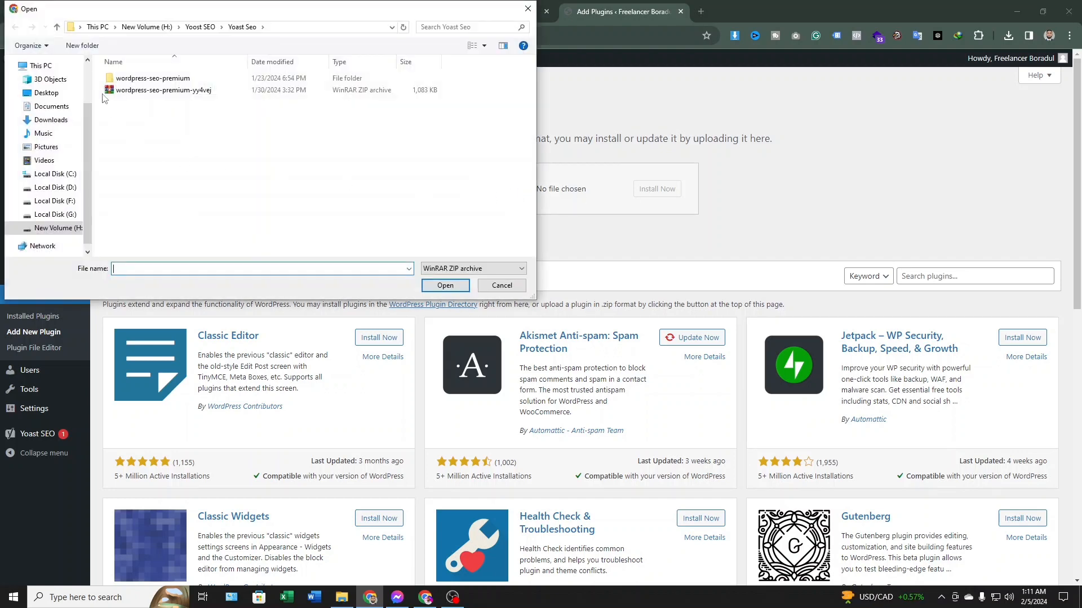
left_click(57, 28)
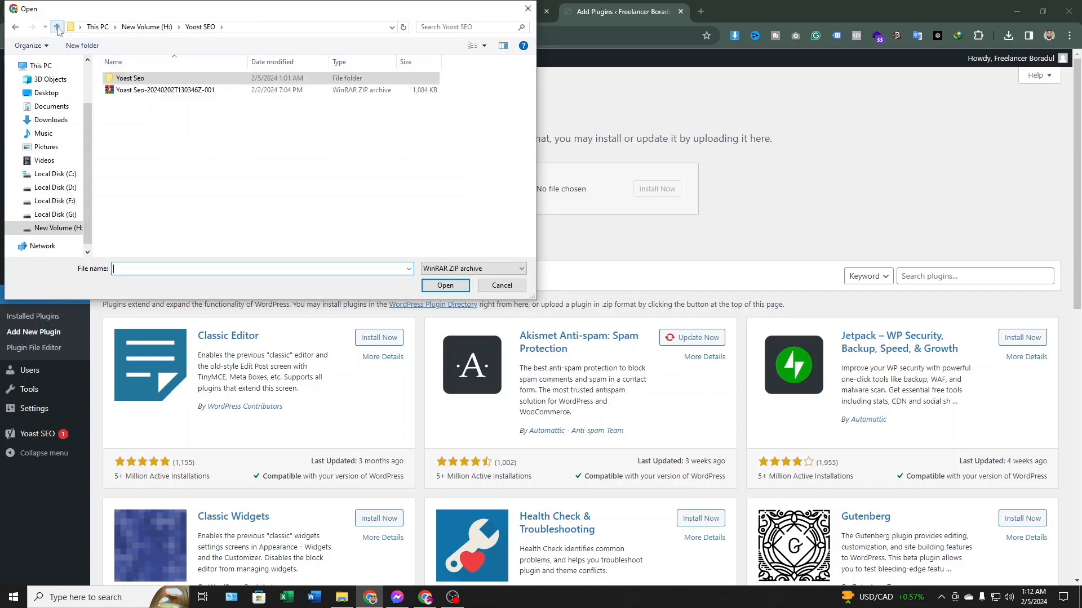
left_click(57, 27)
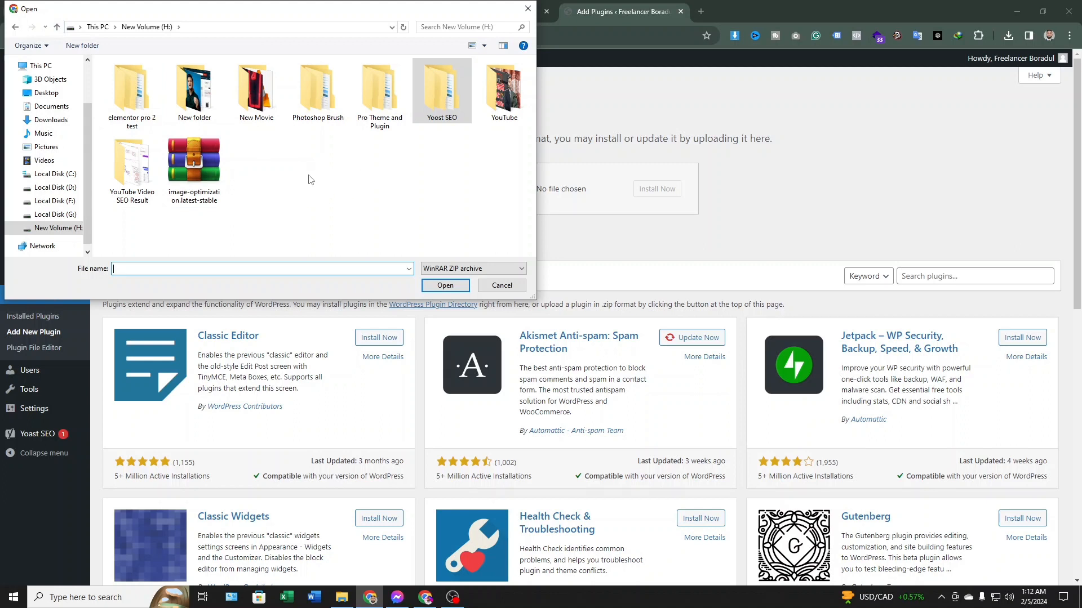
double_click(141, 109)
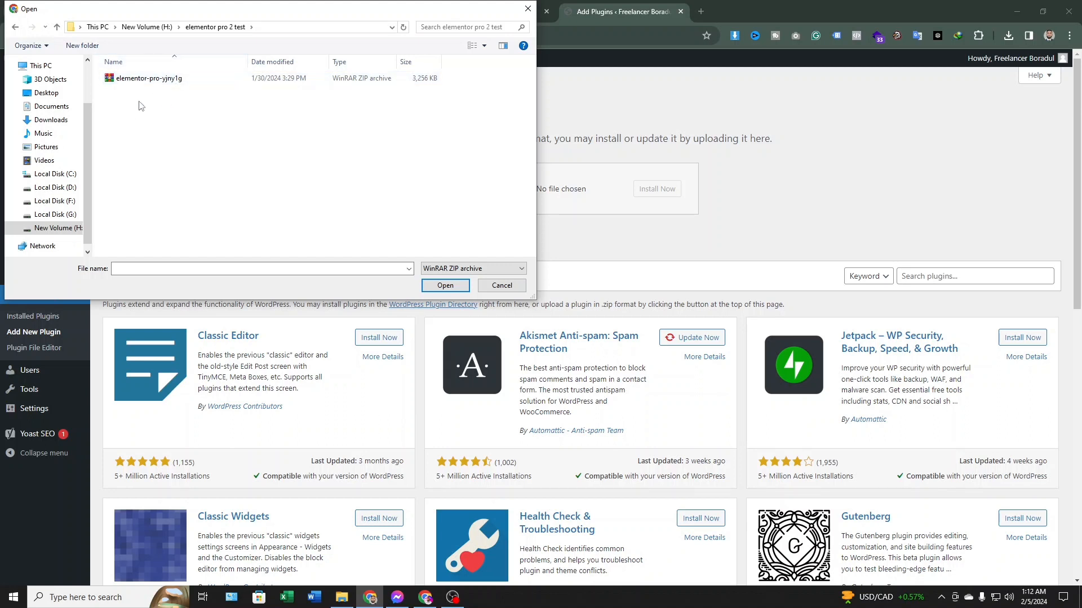
left_click(185, 83)
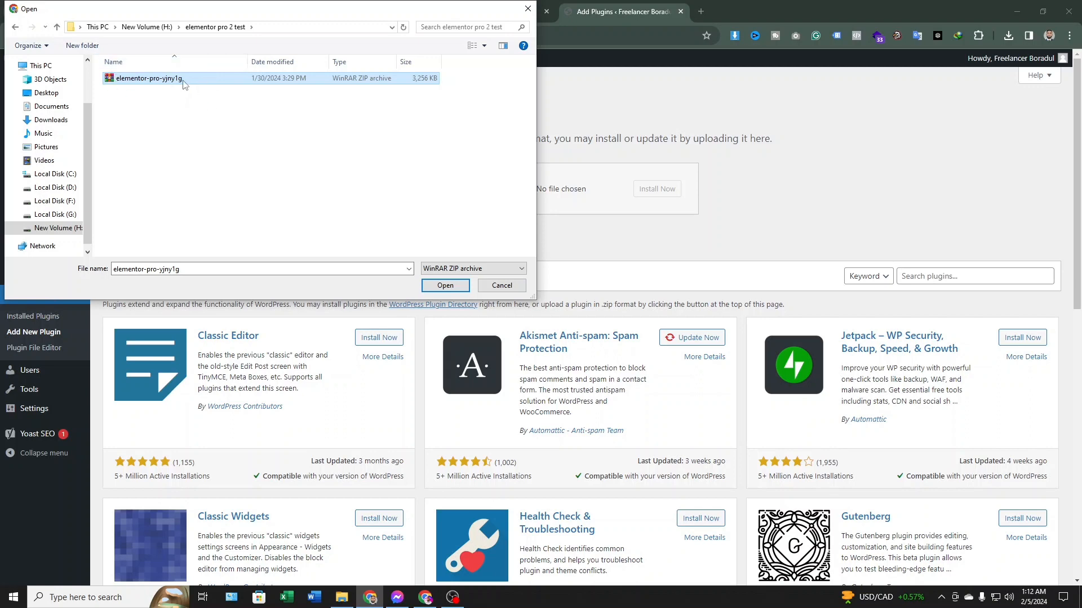
left_click(445, 287)
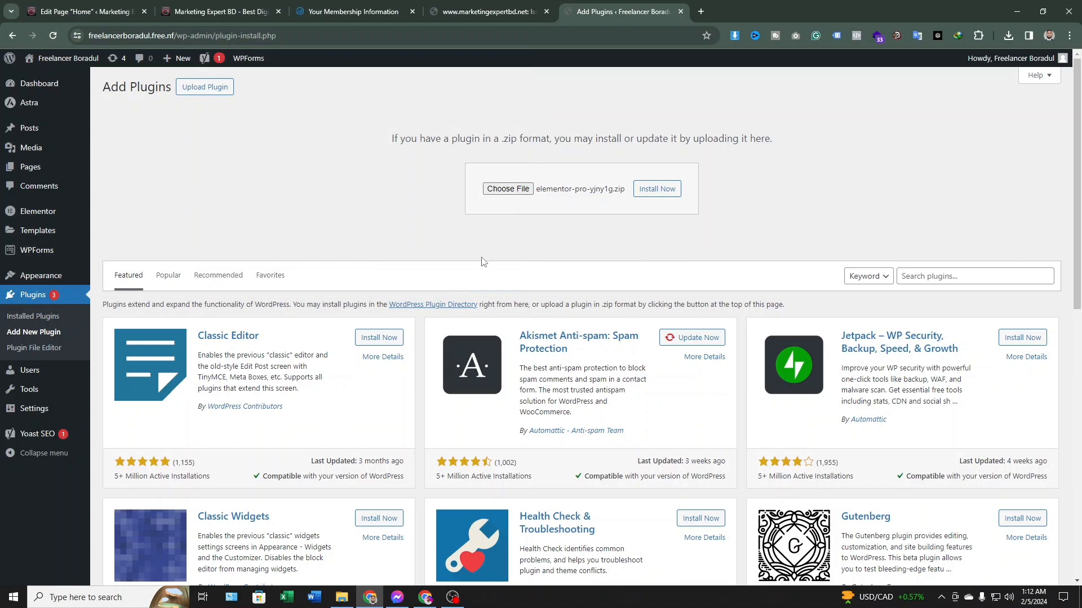
Install the uploaded Elementor Pro plugin and dismiss the two Elementor notices on the installation page
left_click(667, 195)
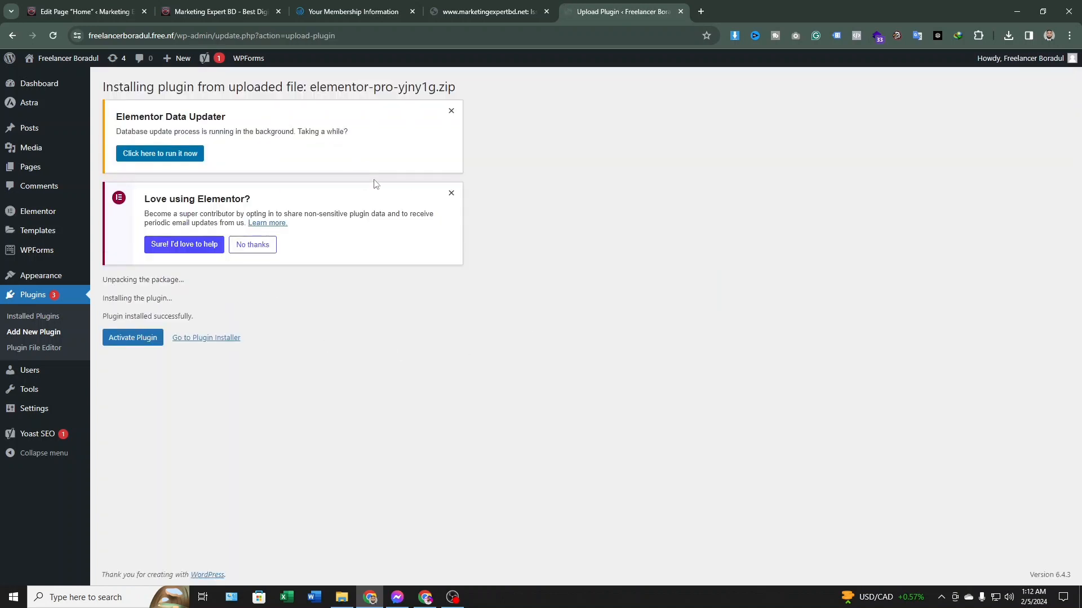
left_click(450, 111)
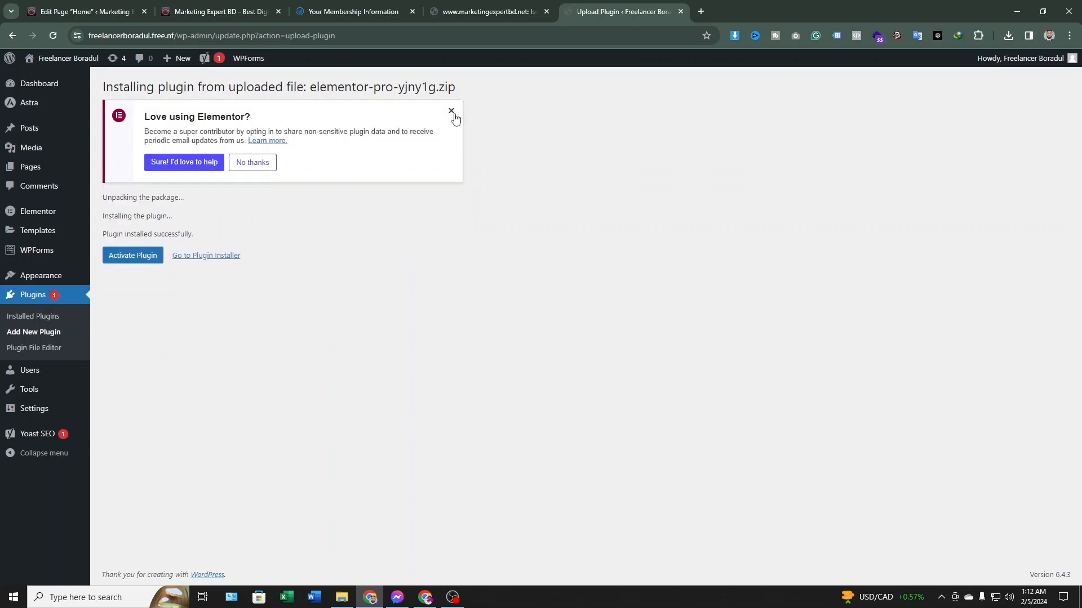
left_click(451, 112)
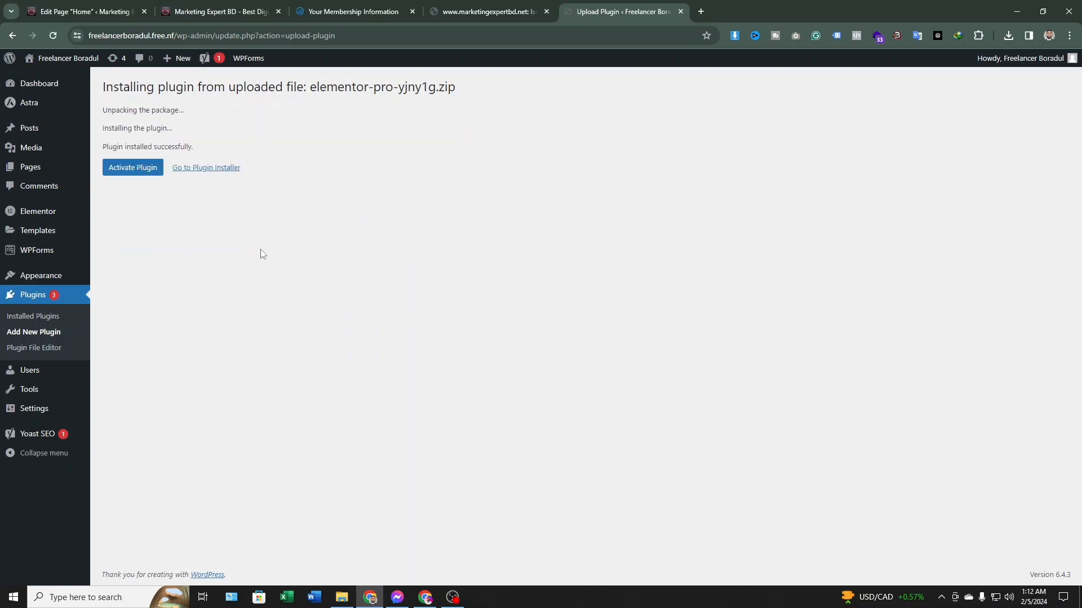
key("Print")
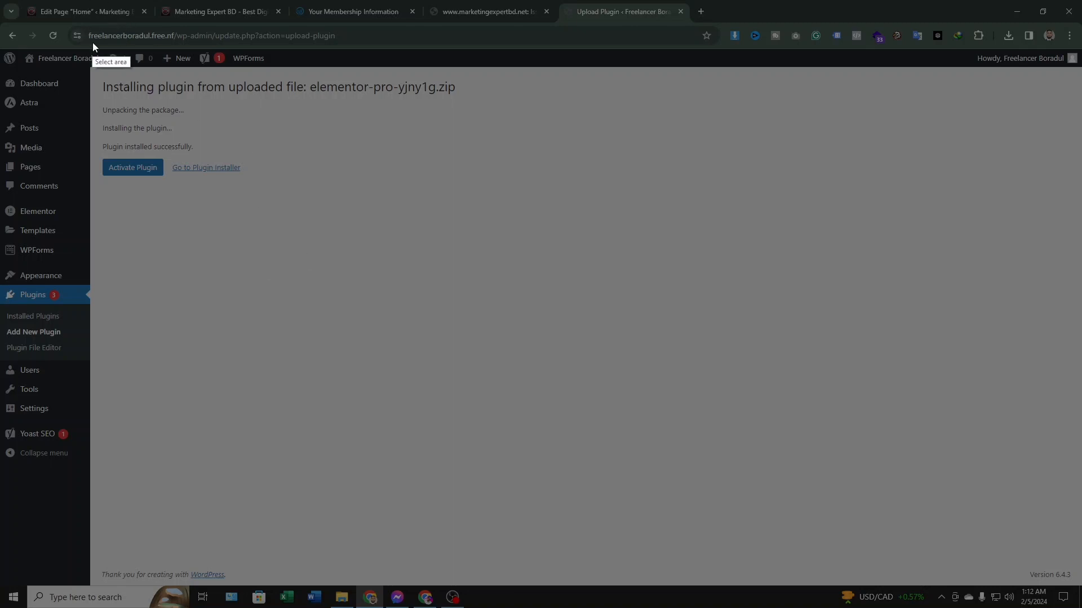
left_click_drag(81, 65, 520, 273)
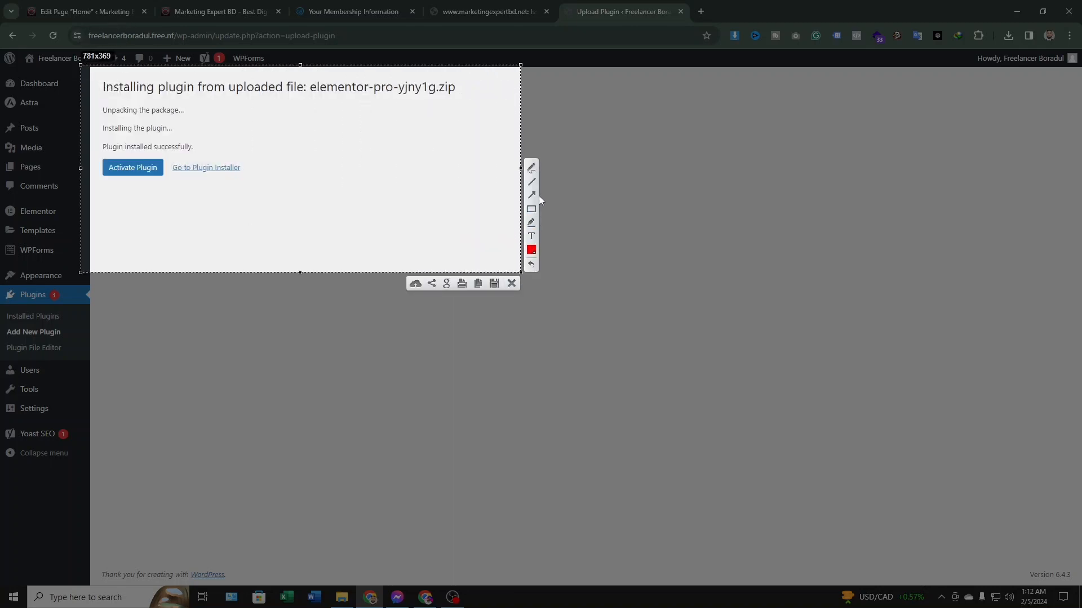
mouse_move(96, 77)
left_mouse_down()
mouse_move(427, 217)
mouse_move(466, 209)
left_mouse_up()
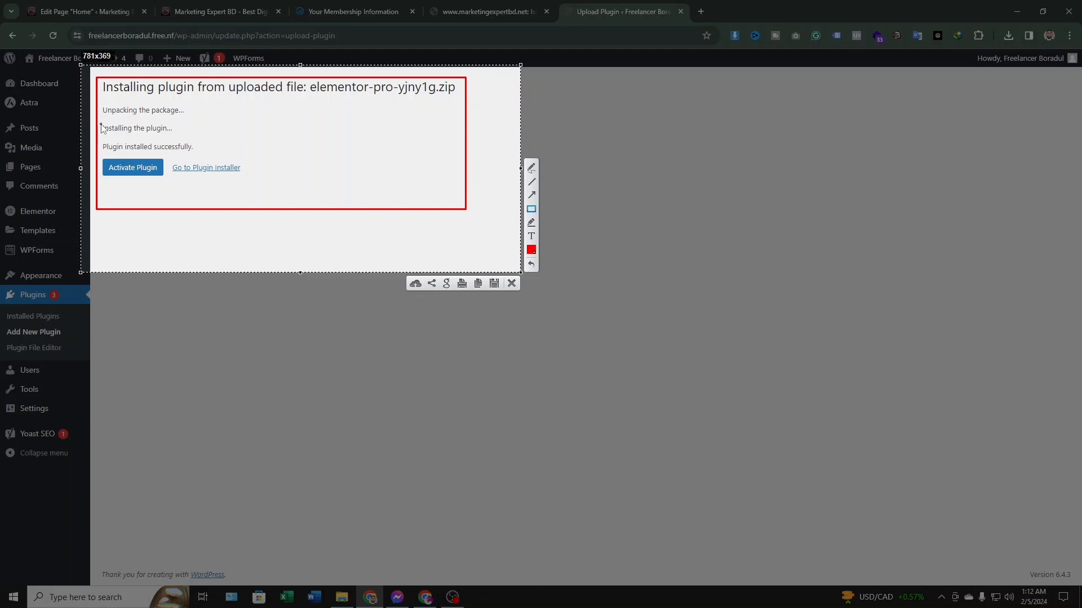
left_click_drag(100, 123, 189, 139)
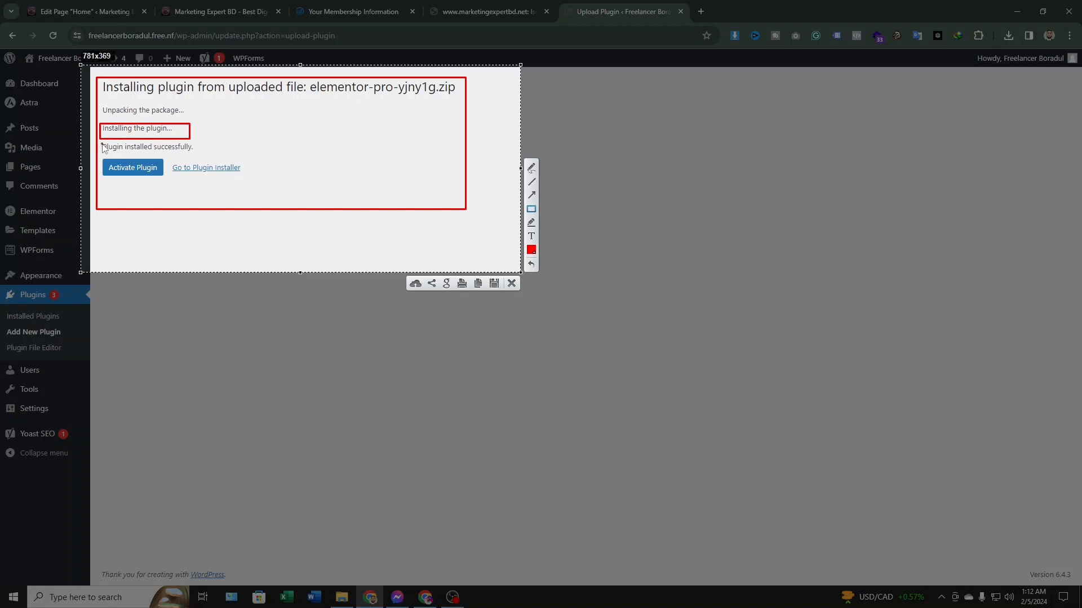
left_click_drag(101, 144, 204, 159)
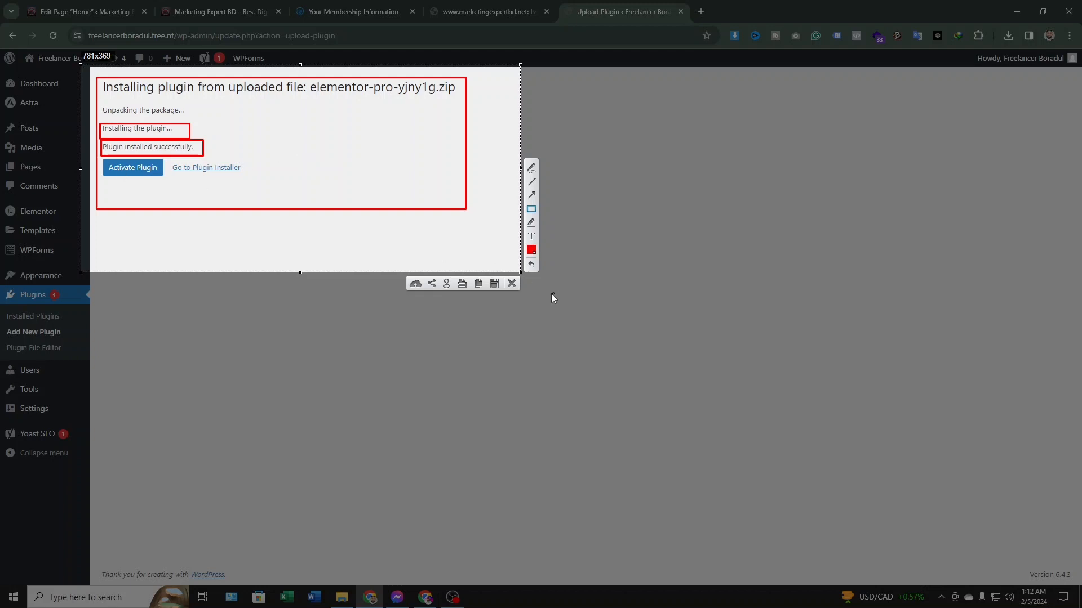
left_click(510, 284)
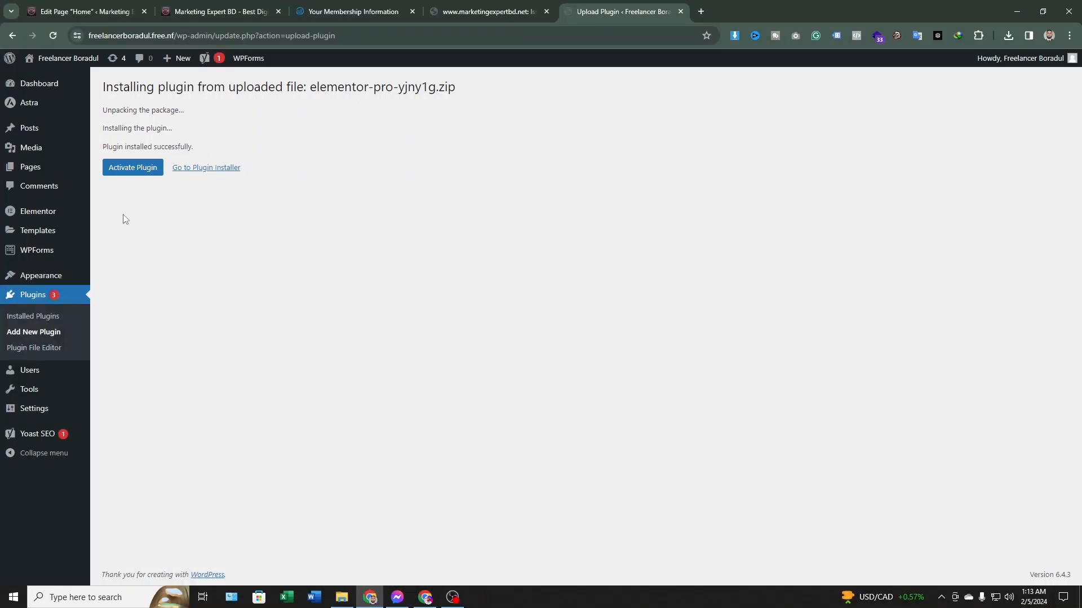
Activate the newly installed Elementor Pro plugin and check its entry in the installed plugins list
left_click(145, 172)
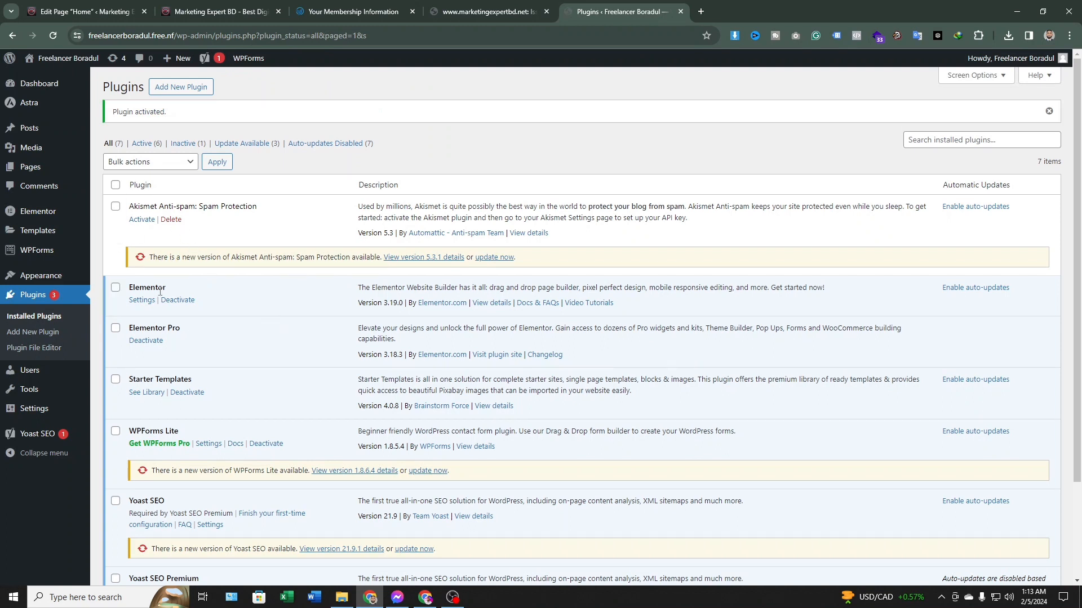
scroll(160, 292, "down", 1)
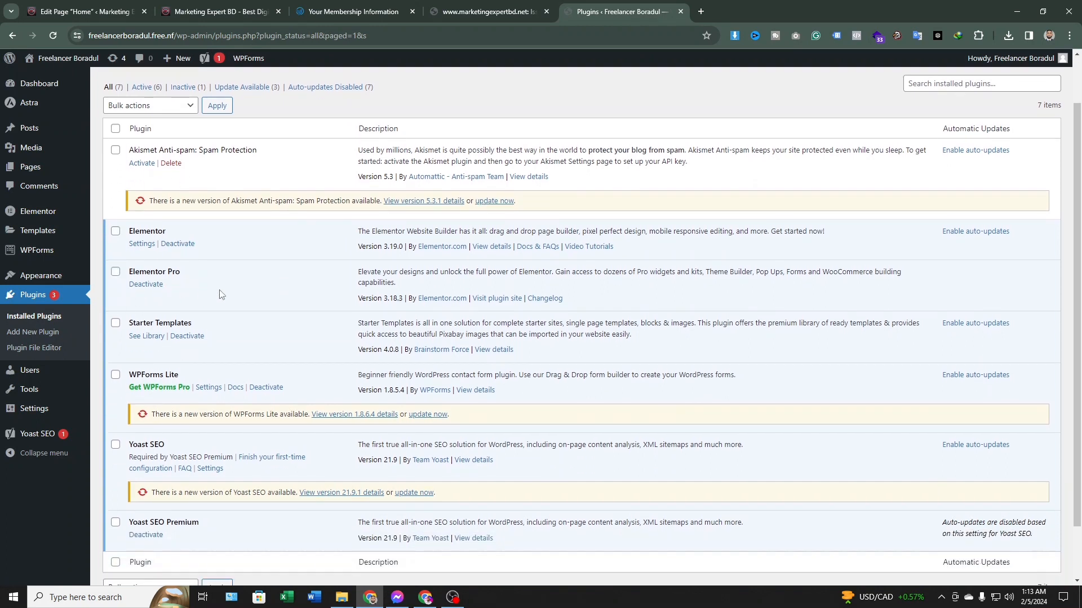
scroll(220, 295, "up", 1)
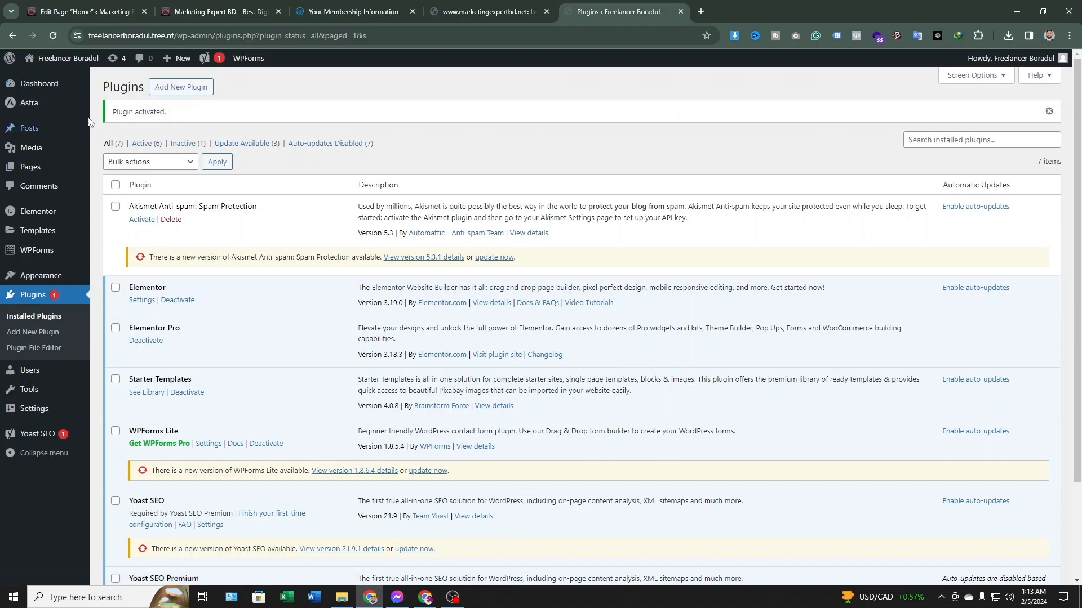
Visit the live site and open its Home page for editing with Elementor
mouse_move(81, 64)
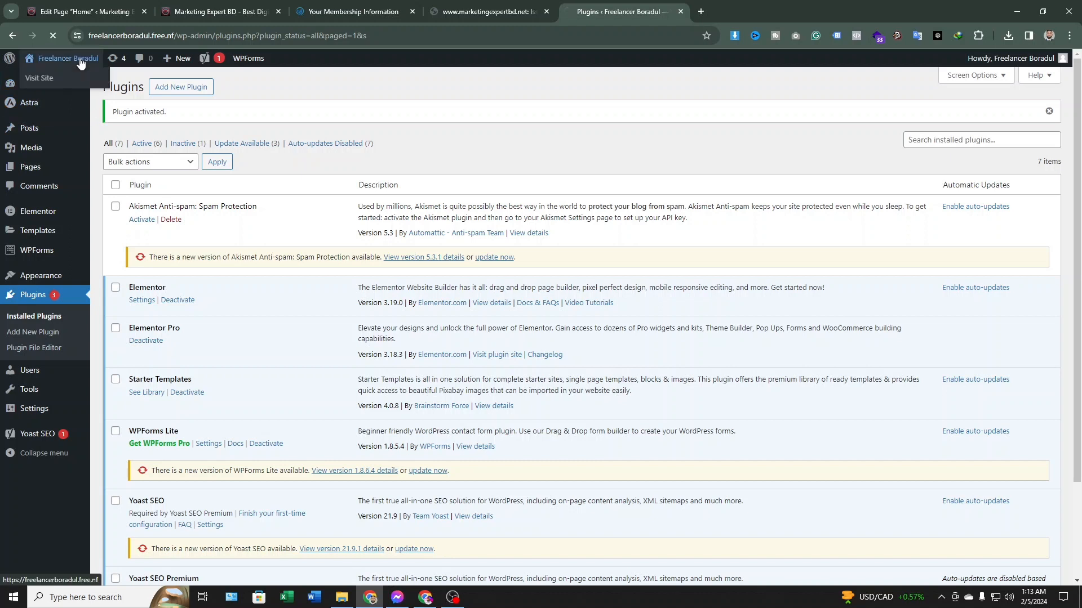
left_click(81, 63)
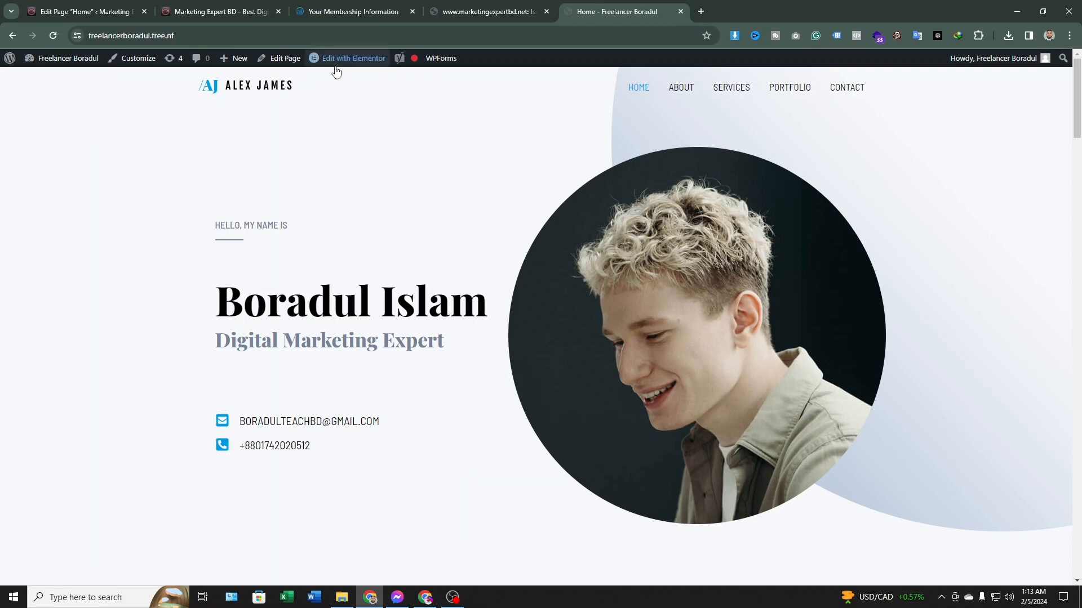
mouse_move(337, 65)
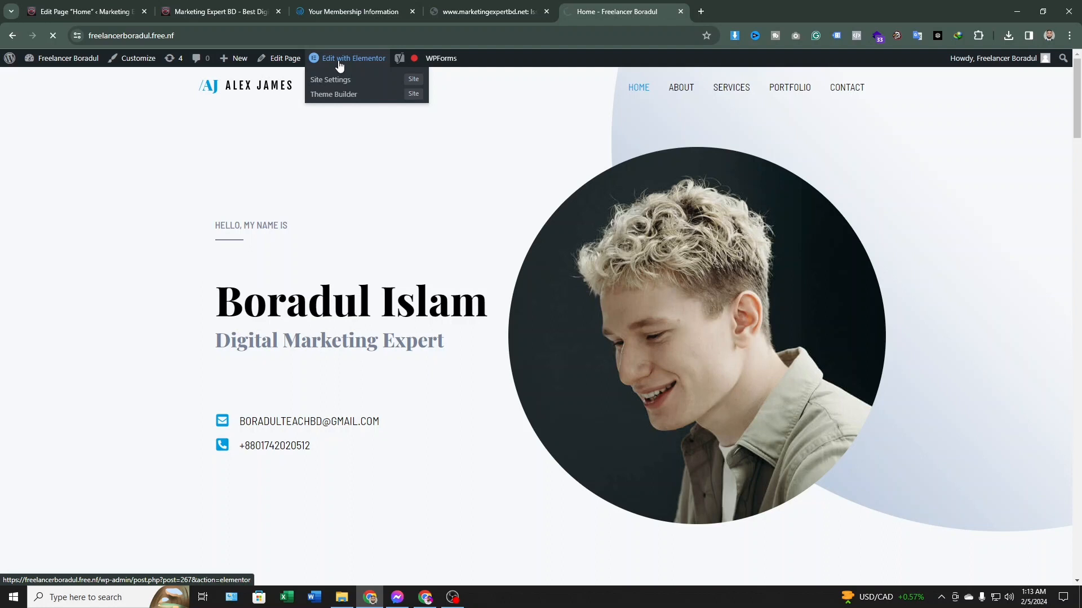
left_click(340, 65)
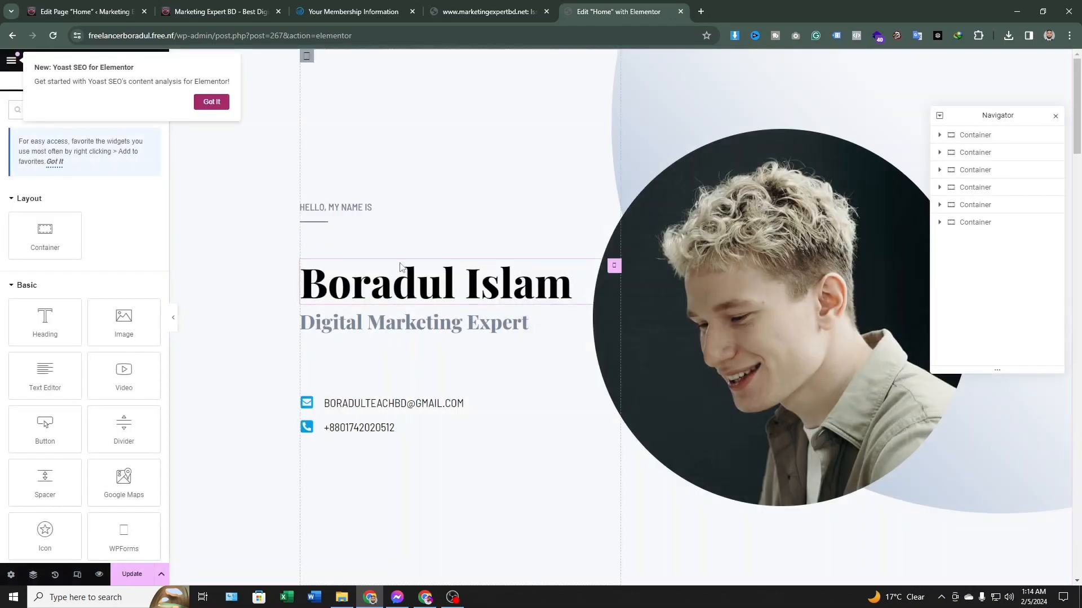
Examine the Elementor widget list, including the Pro and General categories, and dismiss the Yoast SEO for Elementor notice
scroll(96, 254, "down", 2)
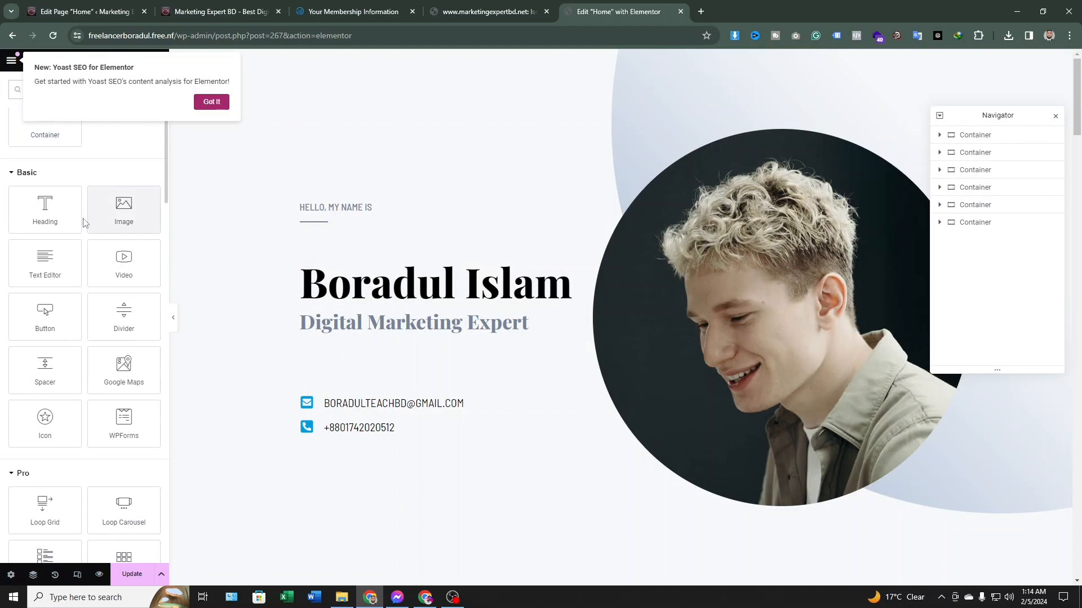
scroll(56, 254, "down", 4)
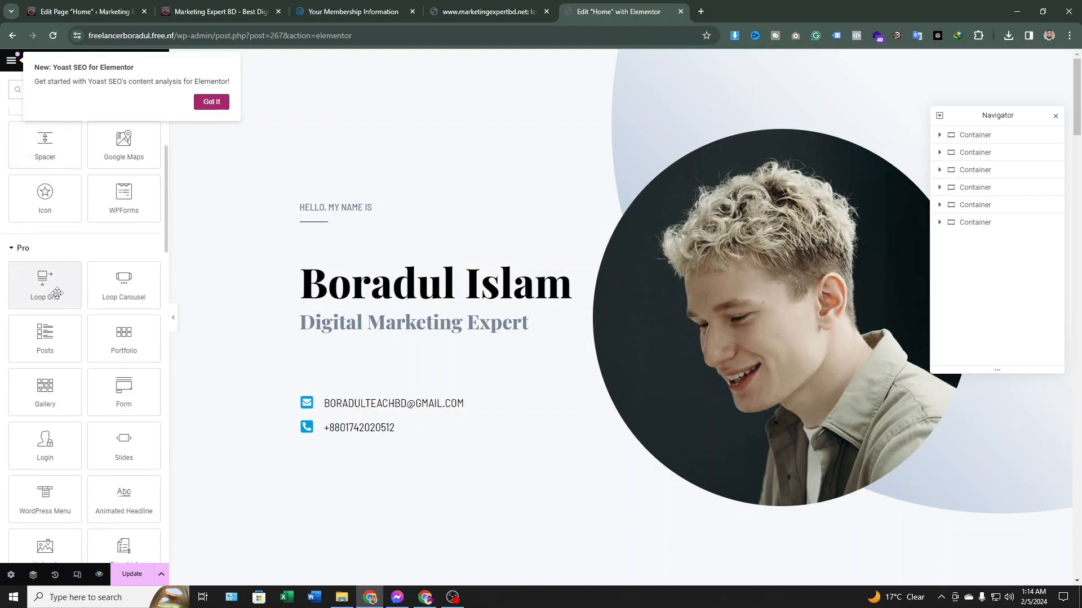
scroll(57, 293, "down", 1)
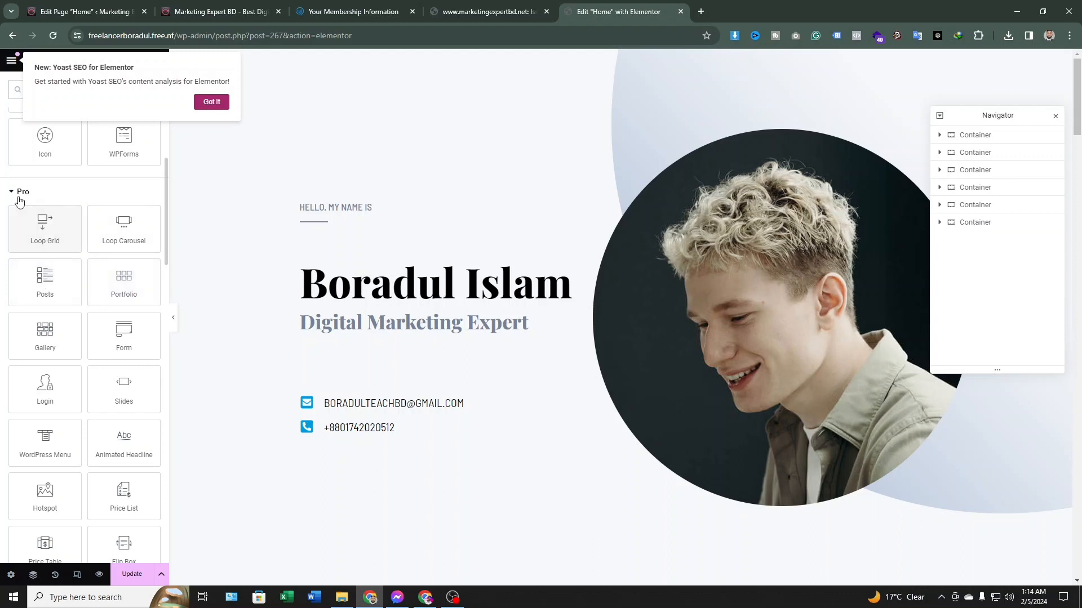
scroll(121, 307, "down", 5)
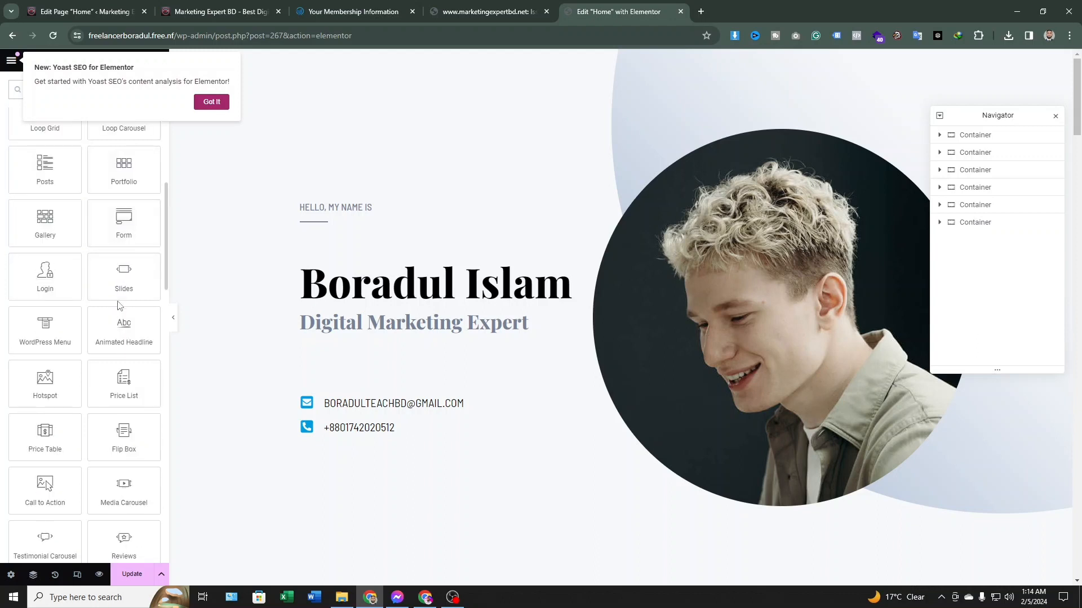
scroll(121, 319, "down", 8)
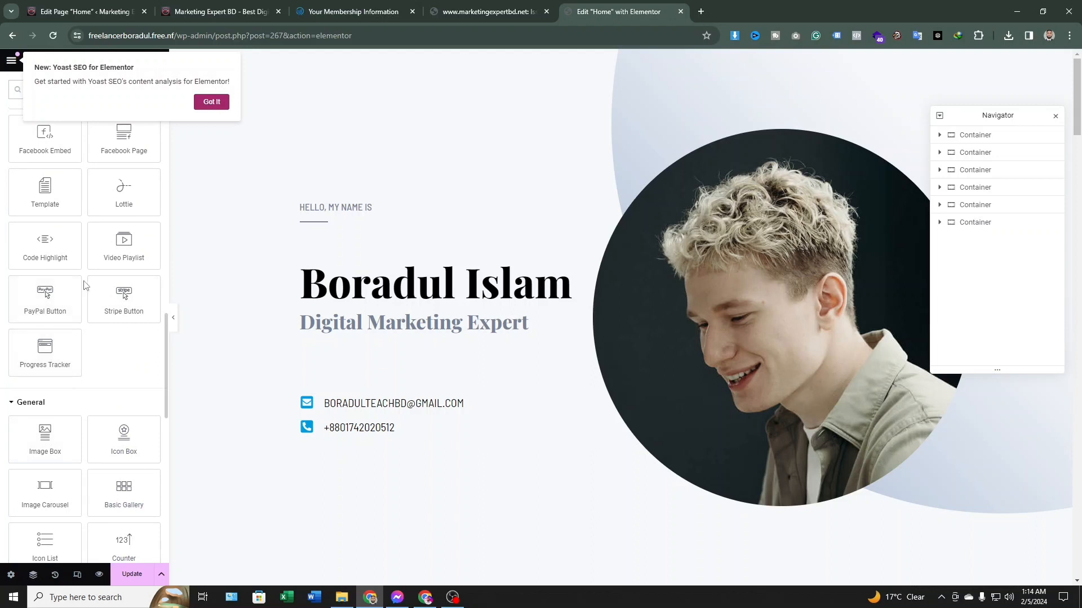
left_click(209, 102)
scroll(89, 245, "down", 5)
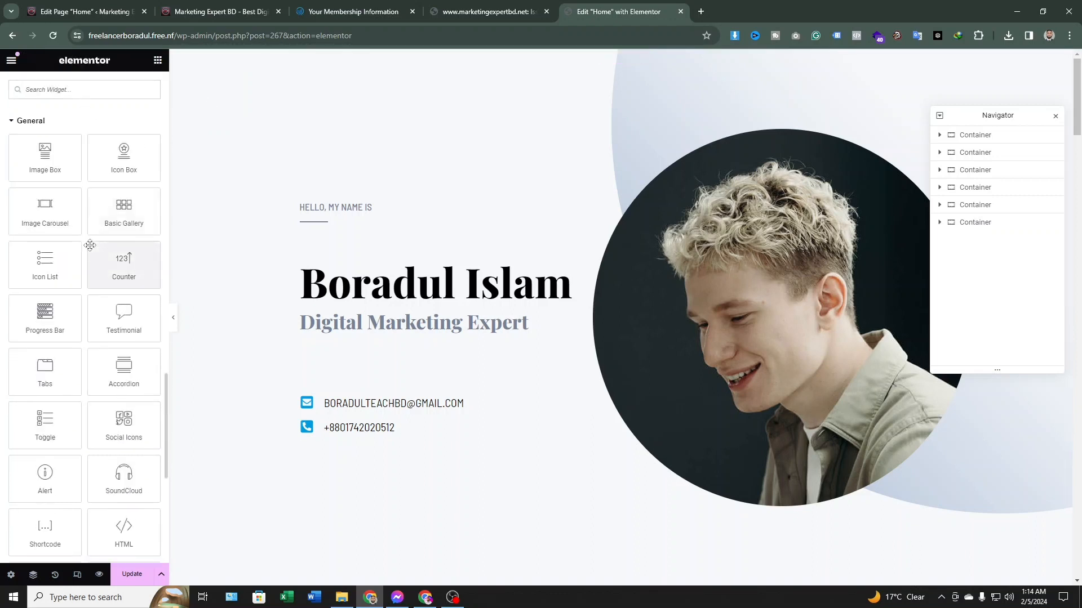
scroll(91, 245, "down", 7)
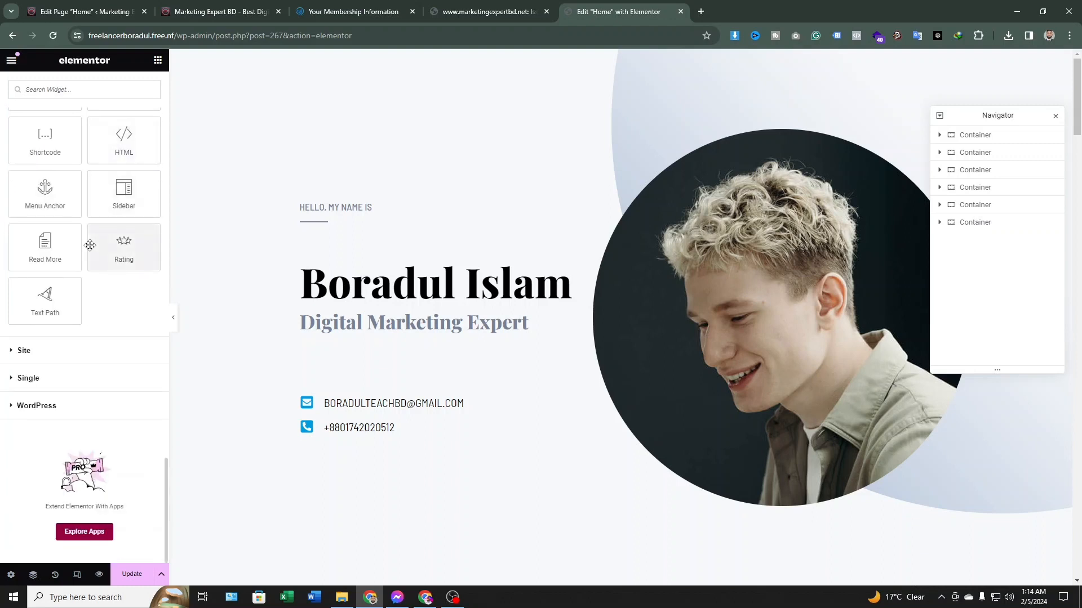
scroll(90, 245, "up", 20)
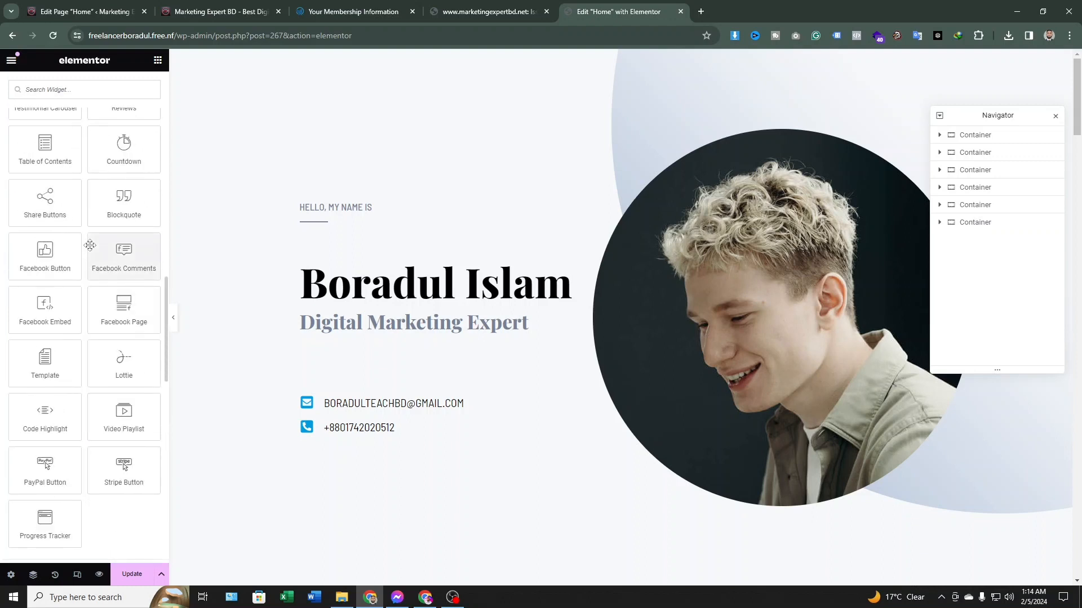
scroll(90, 245, "up", 2)
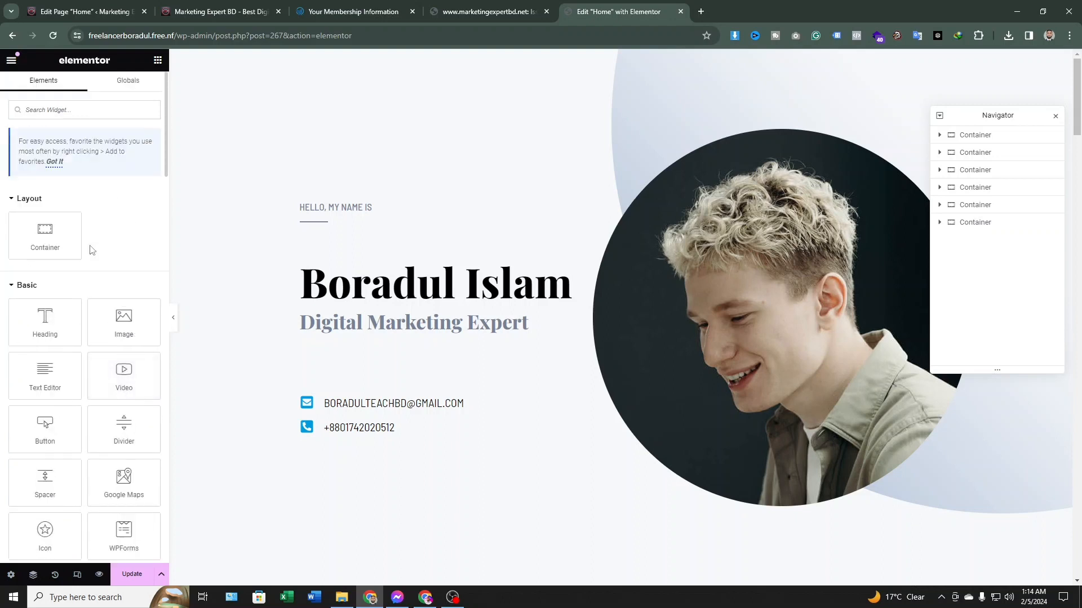